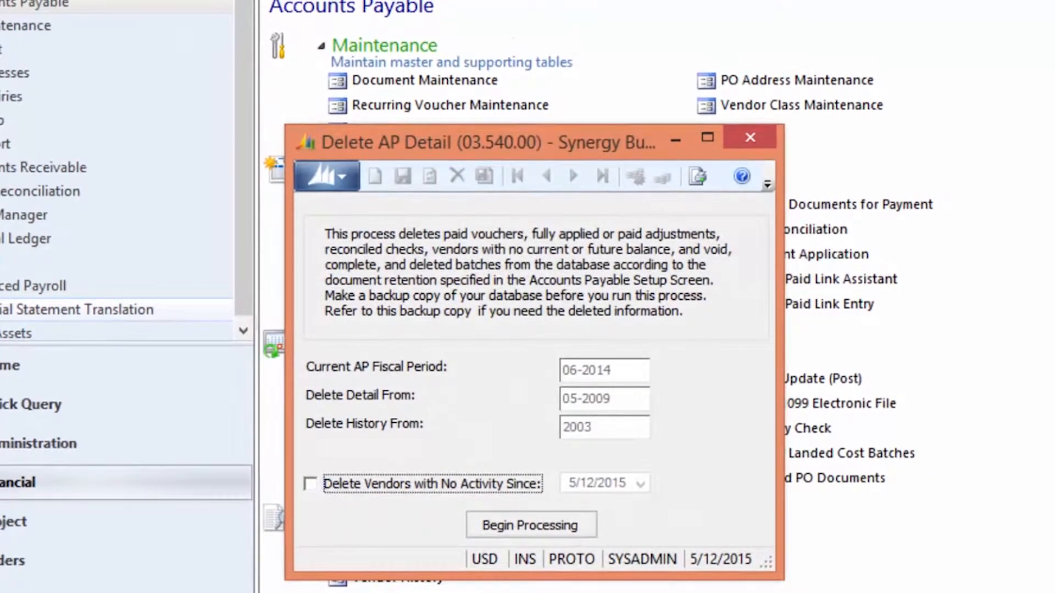
# - Enable deleting vendors with no activity and set the cutoff date to 12/31/2012
pyautogui.press('space')
pyautogui.press('Tab')
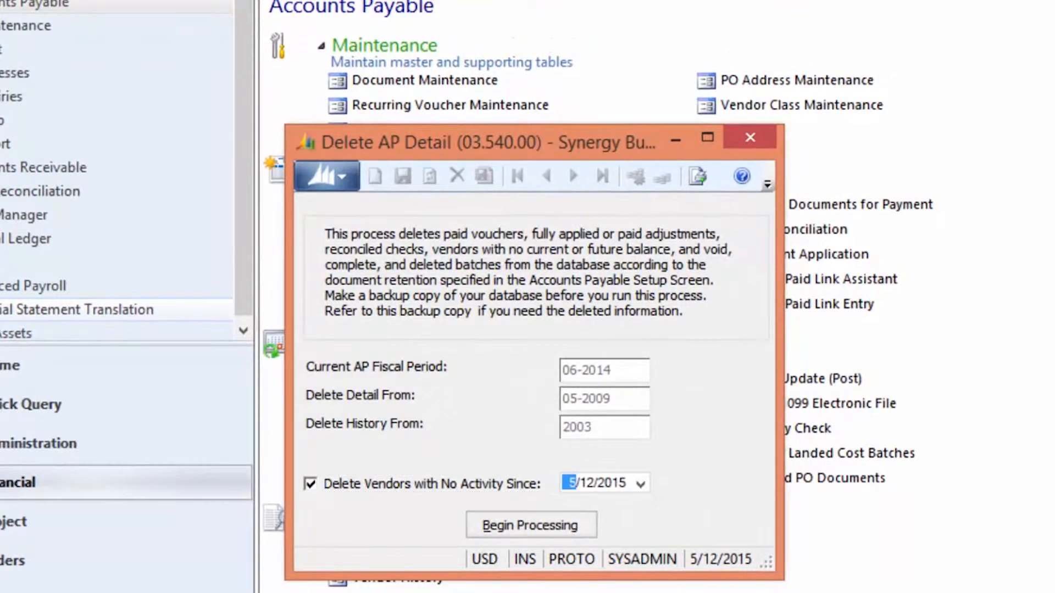
pyautogui.write('12312012')
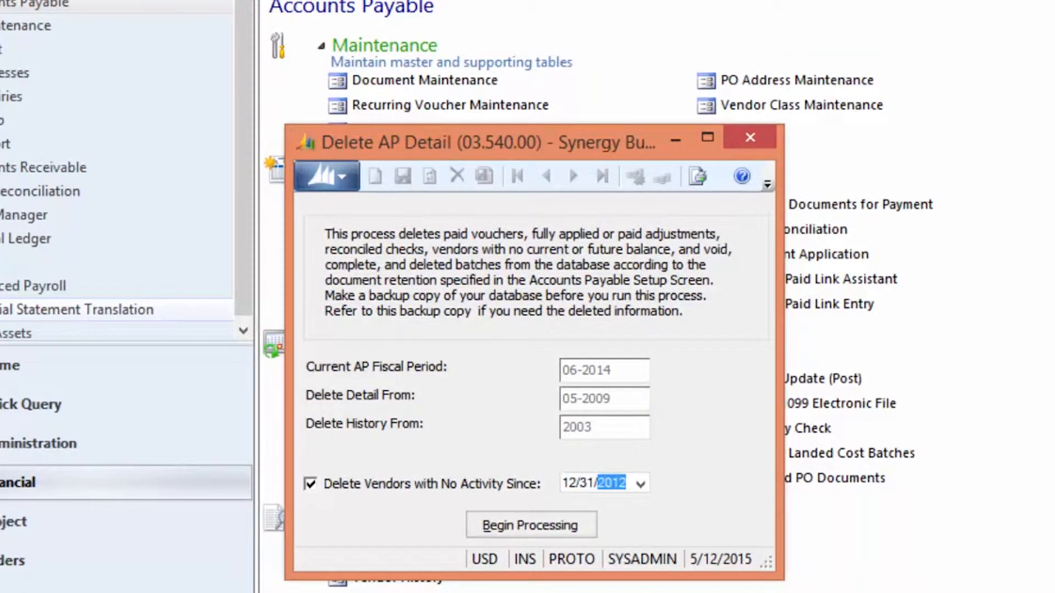
pyautogui.press('Tab')
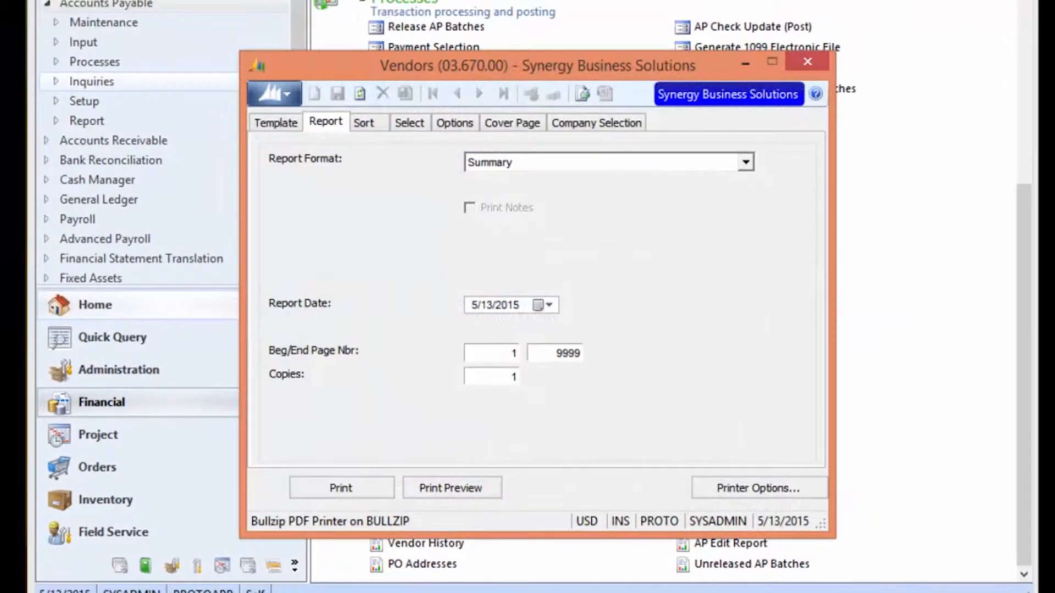
# - Keep the Vendors report in Summary format and add vr_03670s.lastchkdate as the first selection field
pyautogui.click(746, 162)
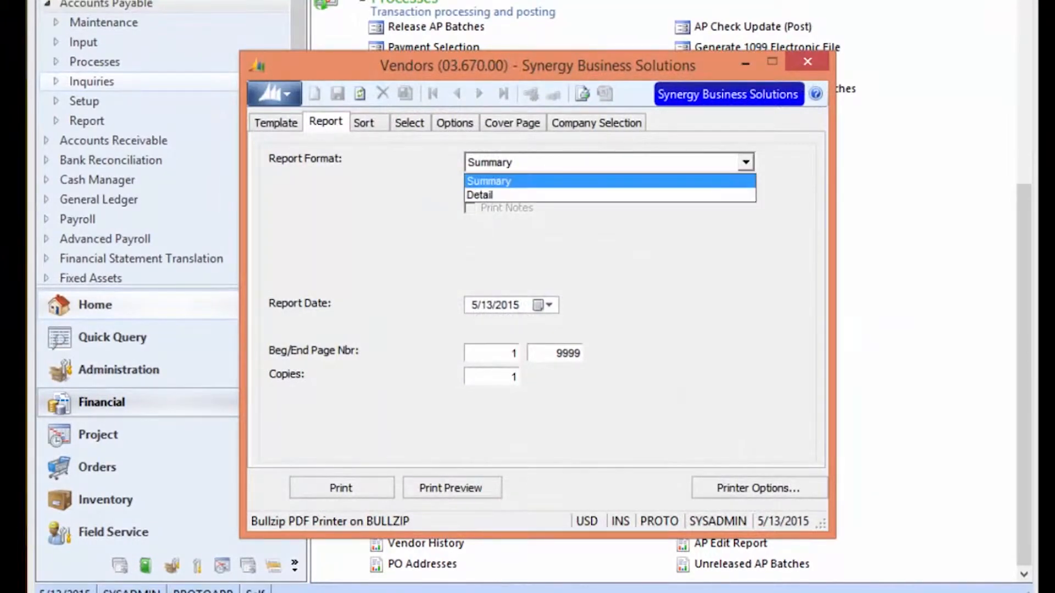
pyautogui.click(745, 162)
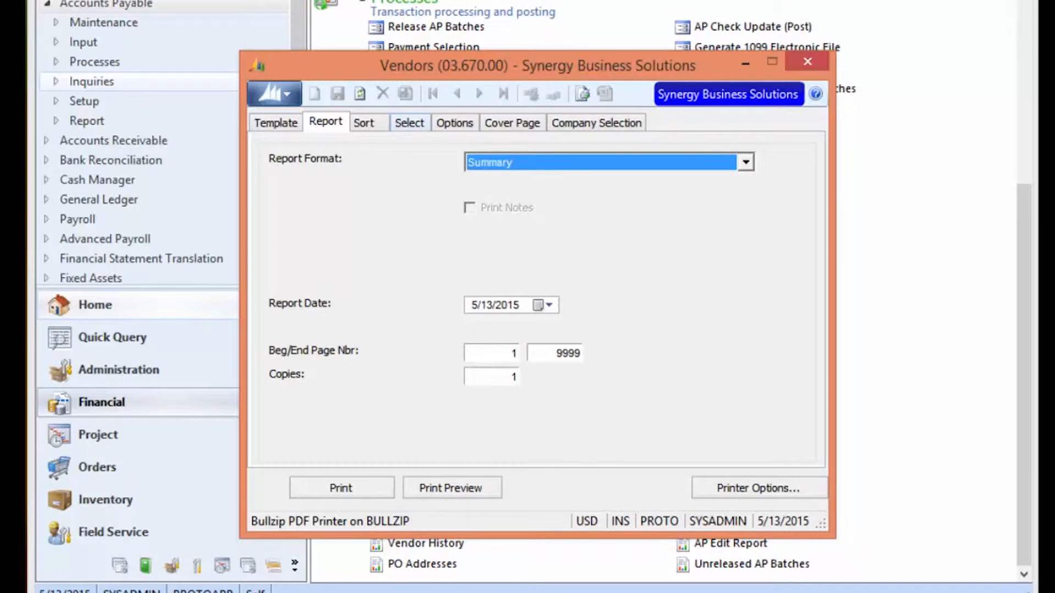
pyautogui.click(409, 123)
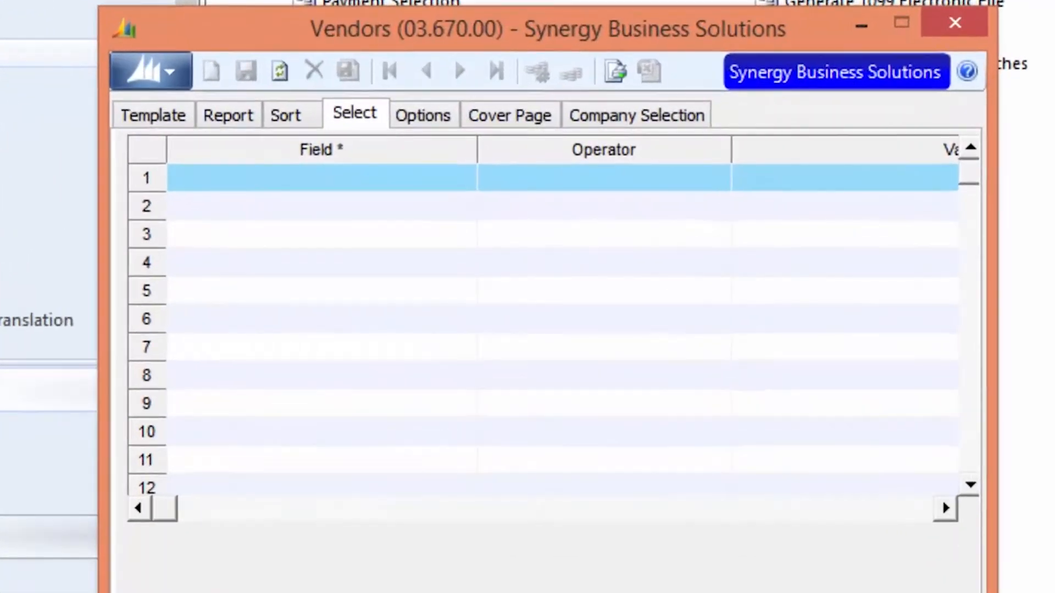
pyautogui.click(322, 177)
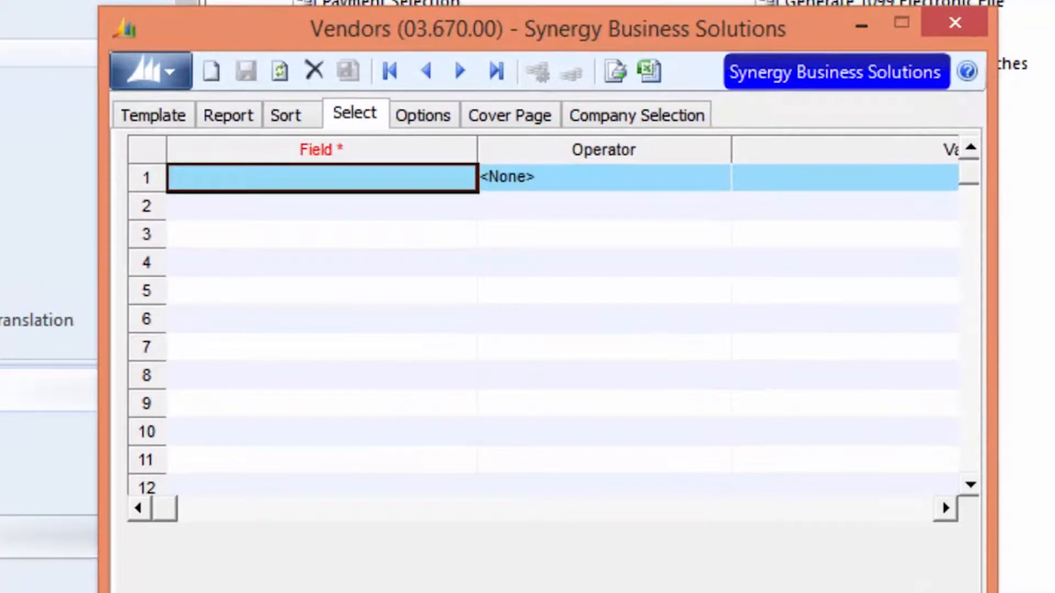
pyautogui.write('vr')
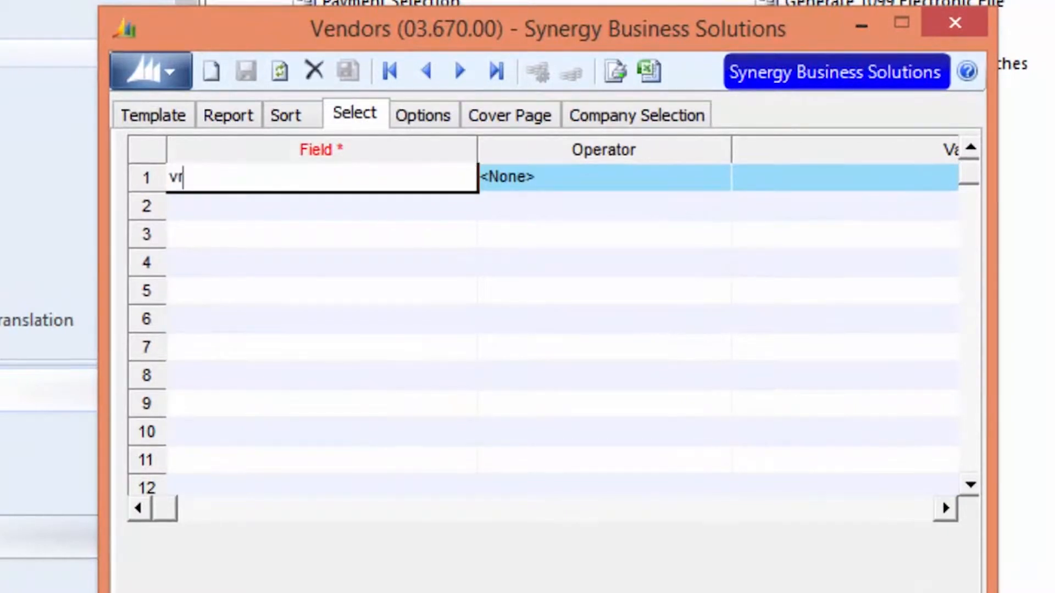
pyautogui.write('_036')
pyautogui.press('F3')
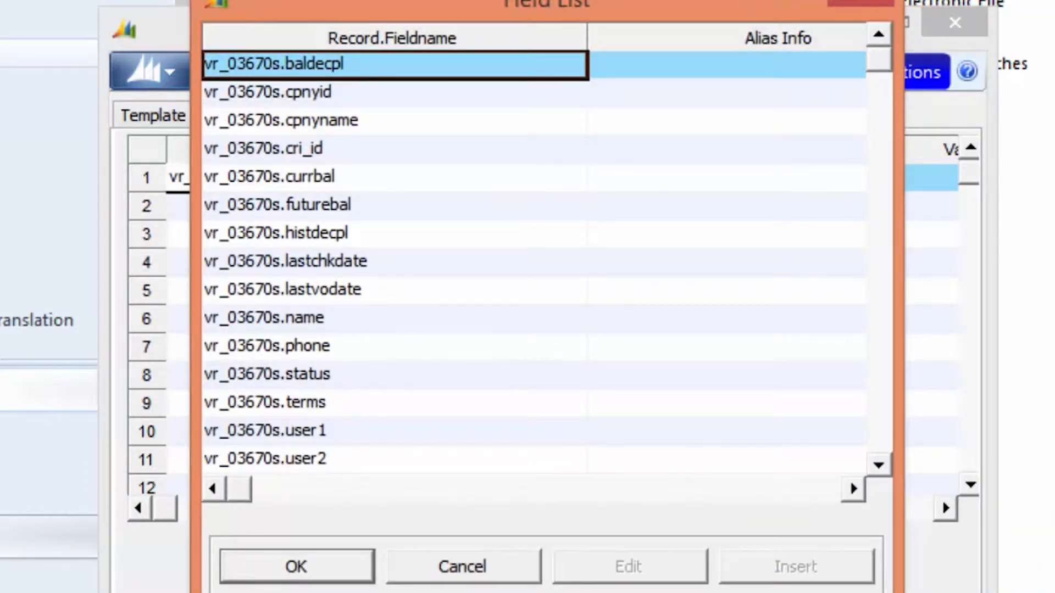
pyautogui.click(325, 262)
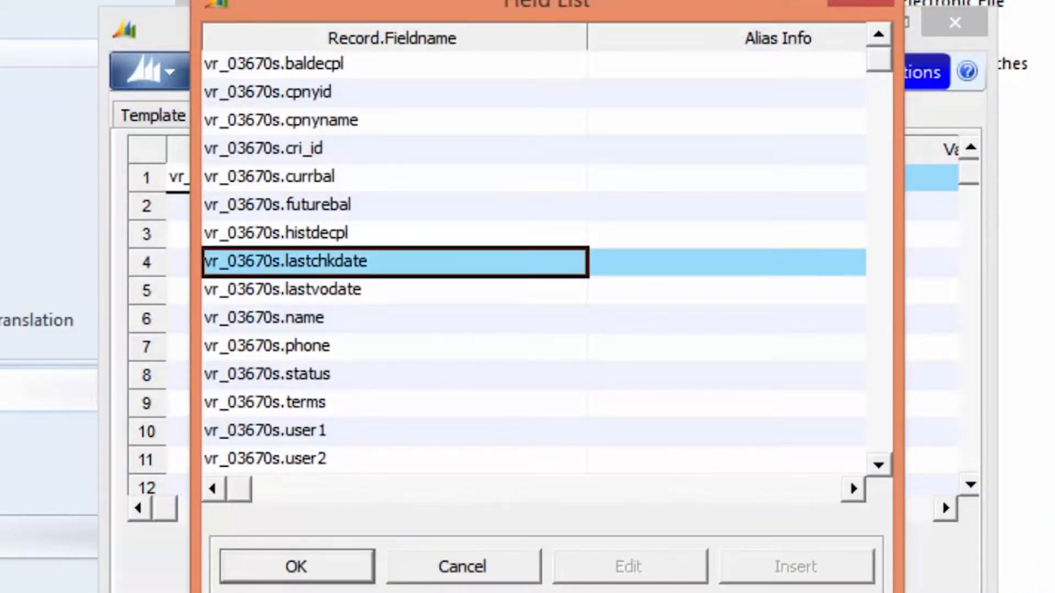
pyautogui.press('Return')
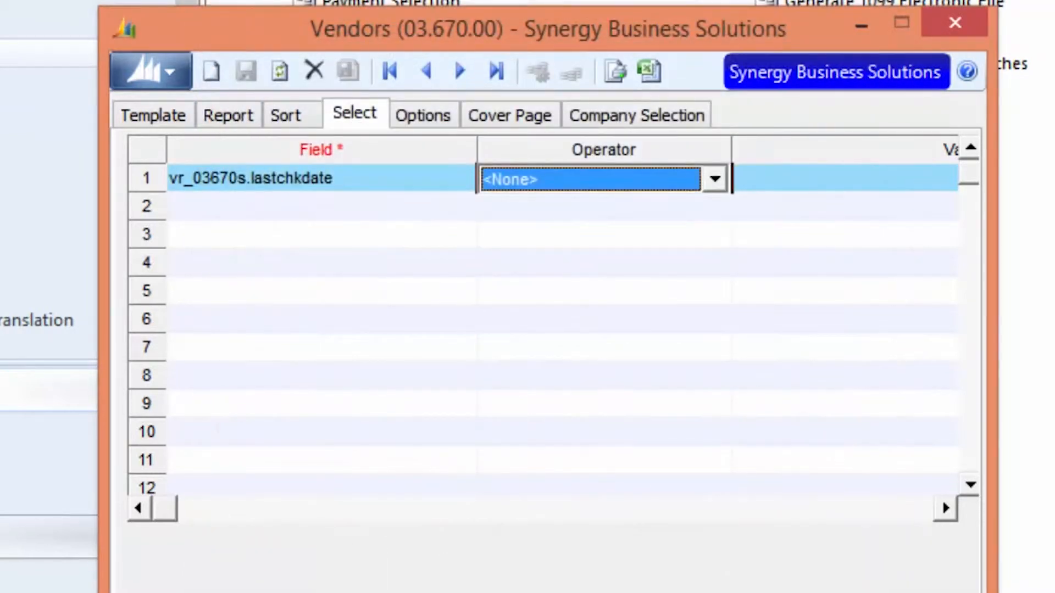
# - Set the last check date criterion to Less than or equal to 12/31/2012
pyautogui.press('l')
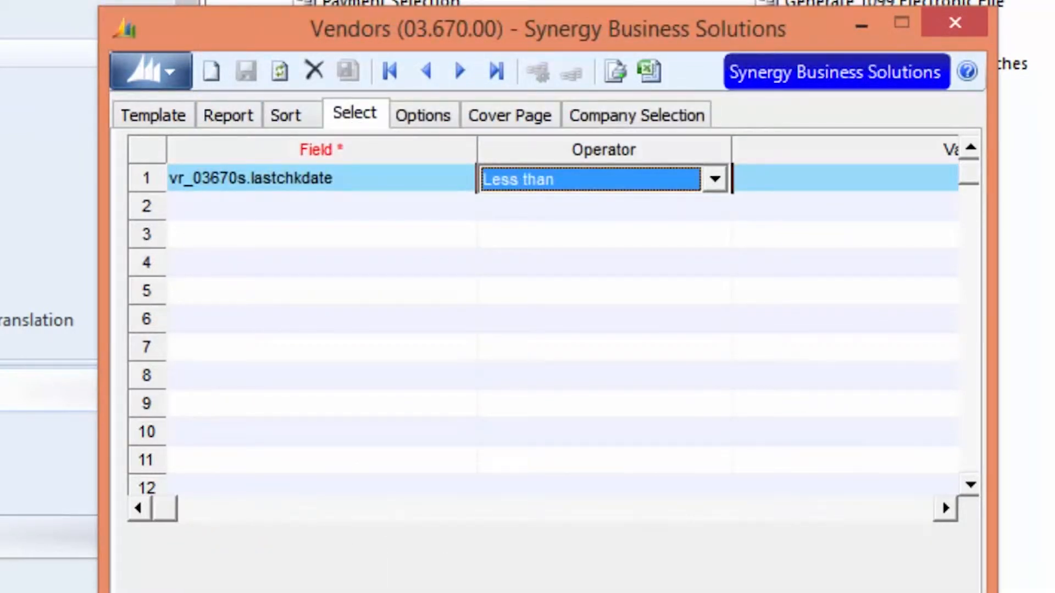
pyautogui.press('l')
pyautogui.press('Tab')
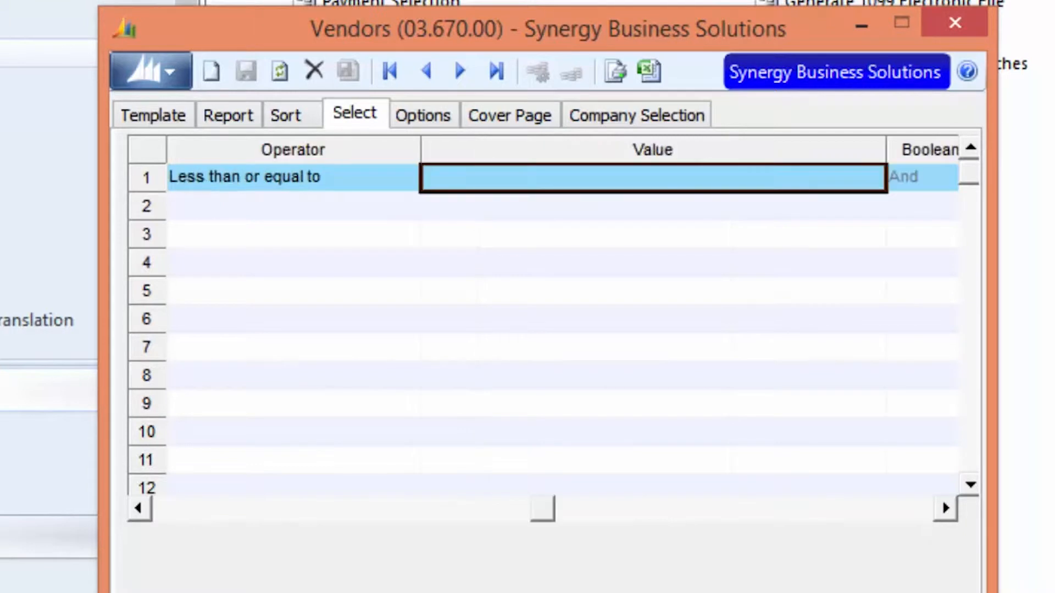
pyautogui.write('12/31/2012')
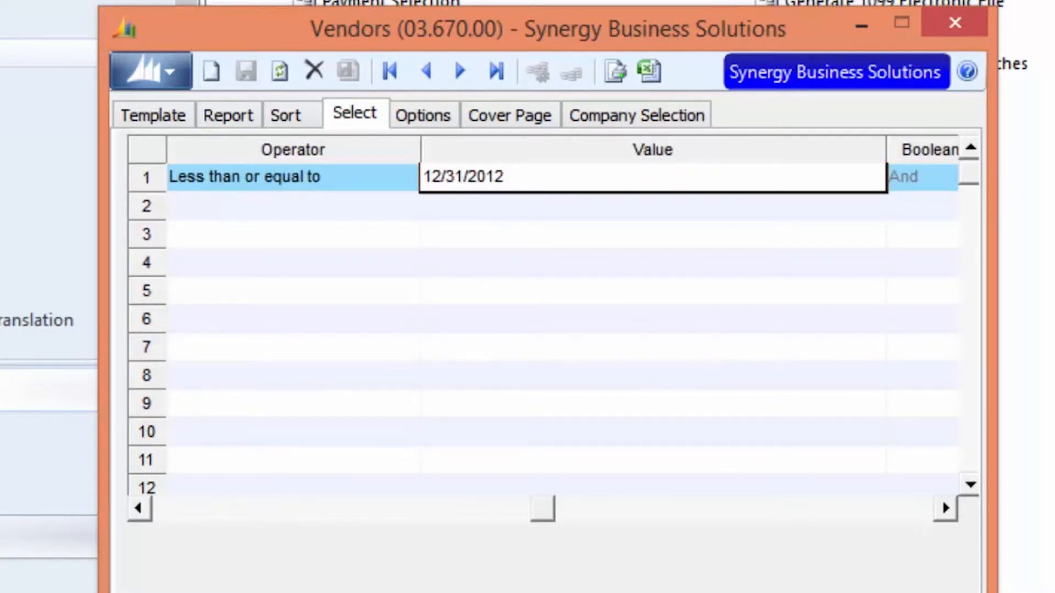
pyautogui.press('Return')
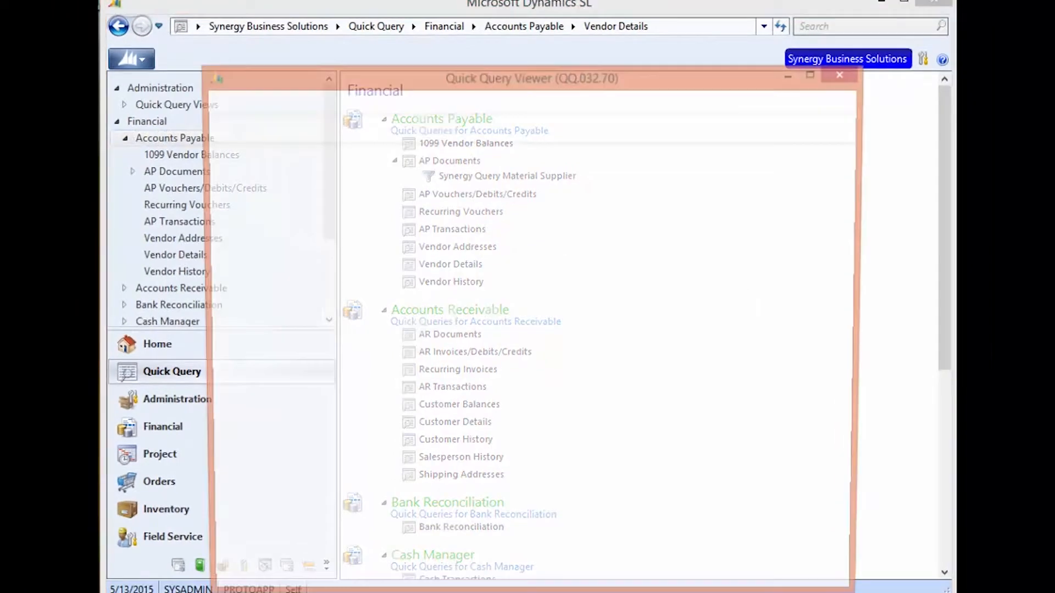
# - Open the column chooser for the Vendor Details query and add the Email Address column
pyautogui.rightClick(419, 160)
pyautogui.click(486, 169)
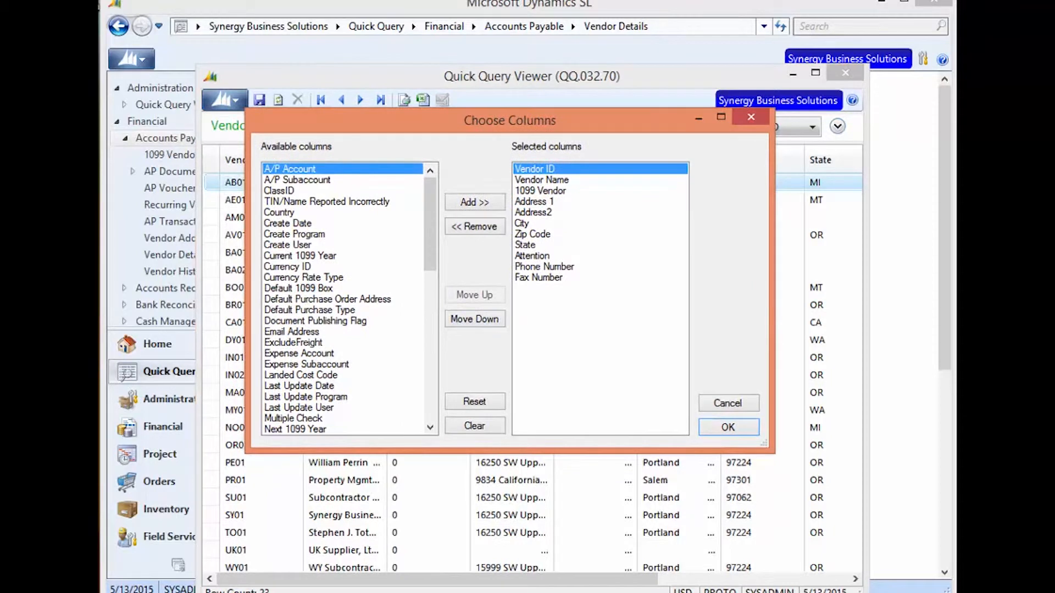
pyautogui.click(291, 332)
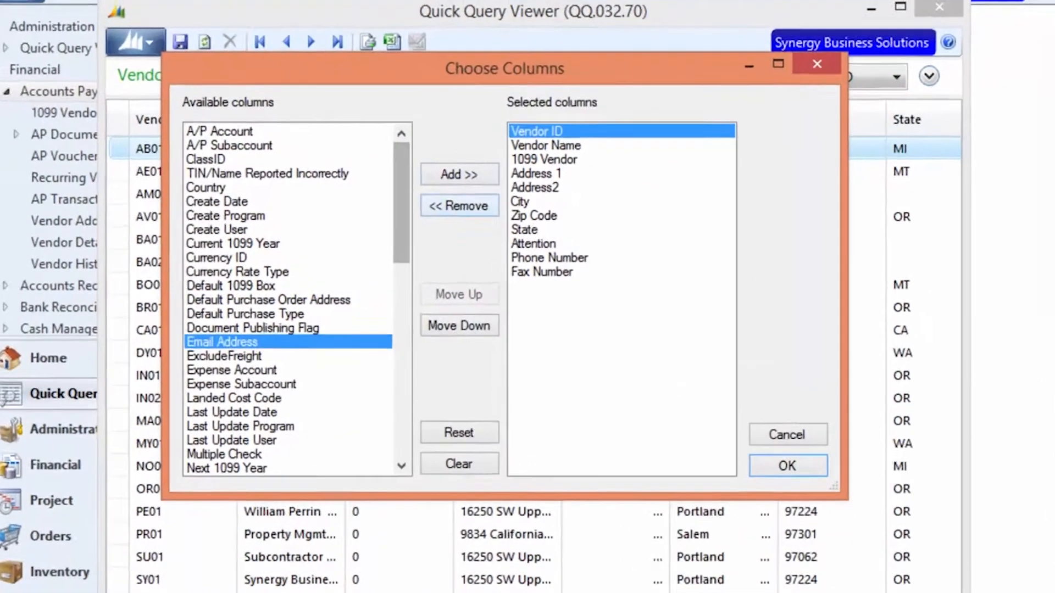
pyautogui.click(474, 203)
# - Add the Taxpayer Identification Number column to the query and apply the column selection
pyautogui.scroll(-8, 234, 299)
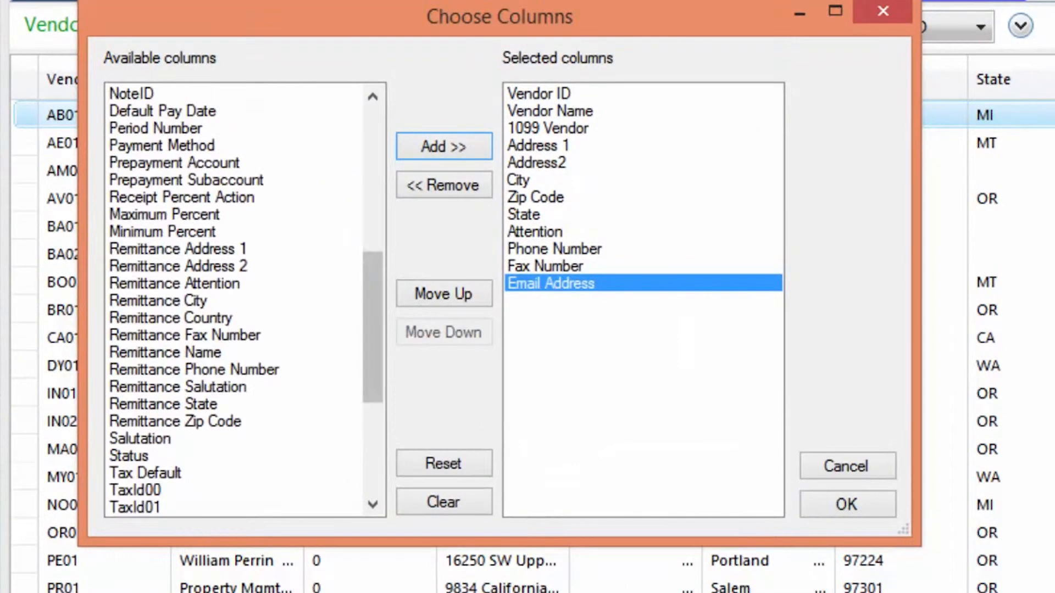
pyautogui.scroll(-4, 233, 299)
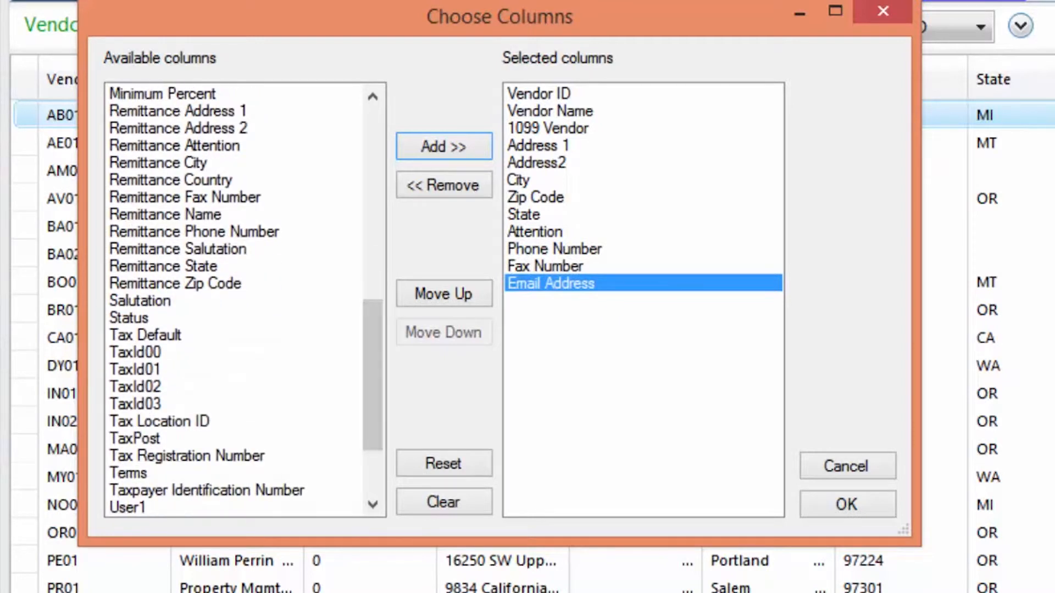
pyautogui.click(206, 491)
pyautogui.click(444, 146)
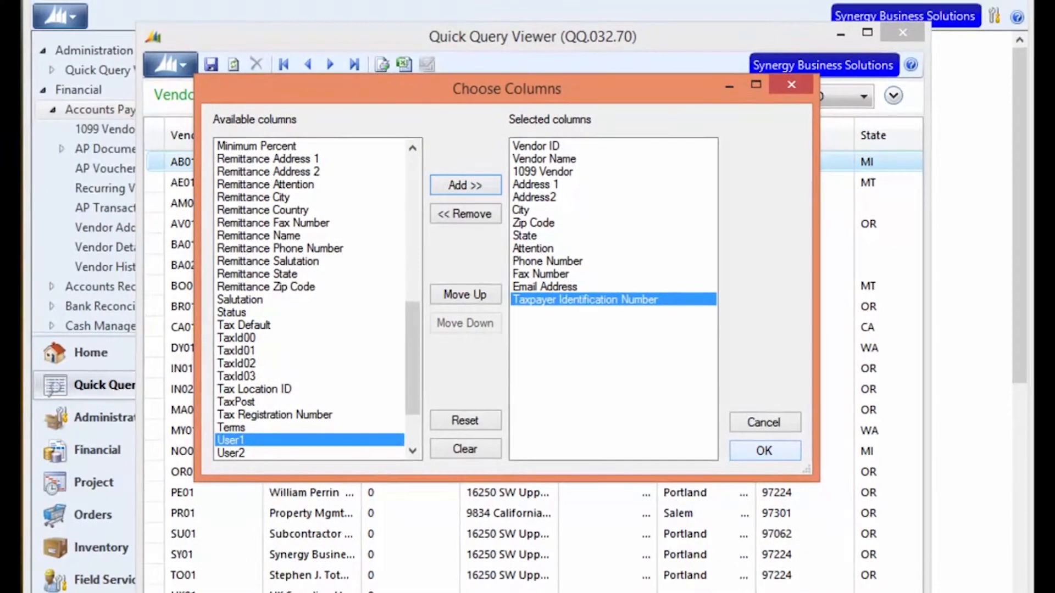
pyautogui.click(765, 451)
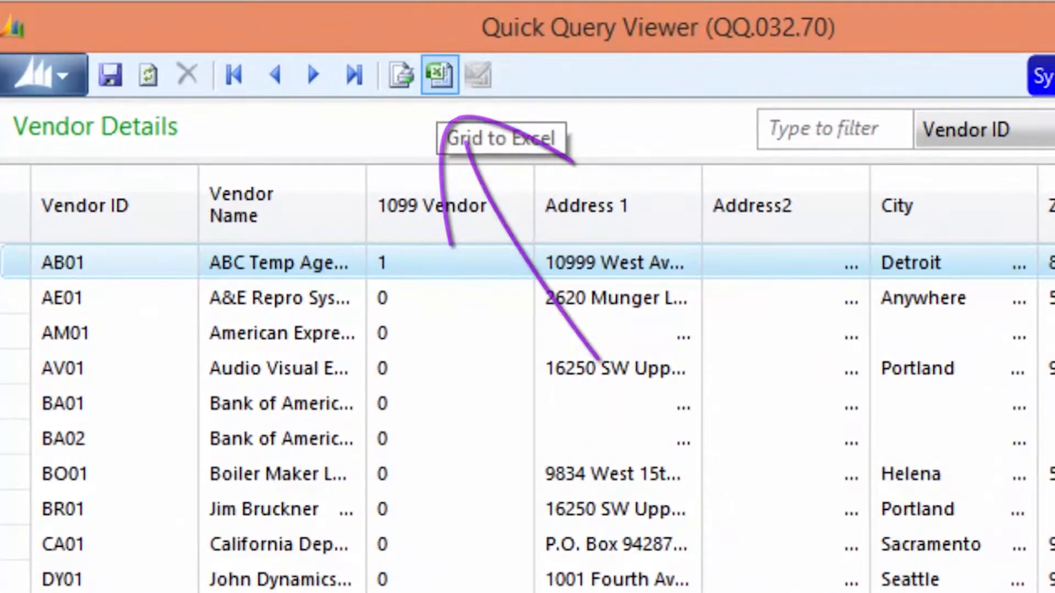
# - Export the Vendor Details grid to Excel and clear the banded shading from the exported data rows
pyautogui.click(439, 74)
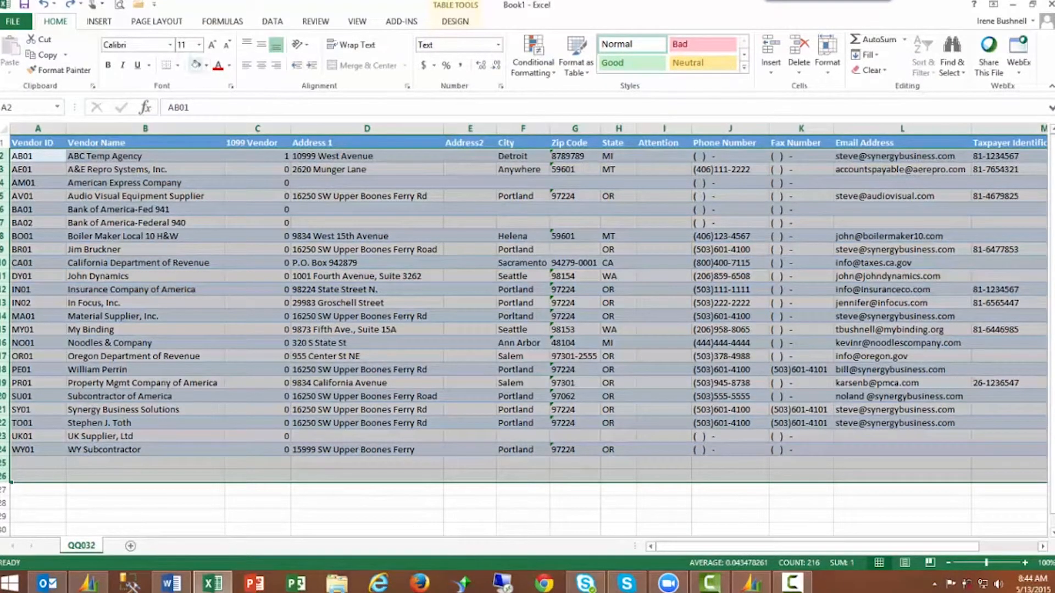
pyautogui.click(196, 65)
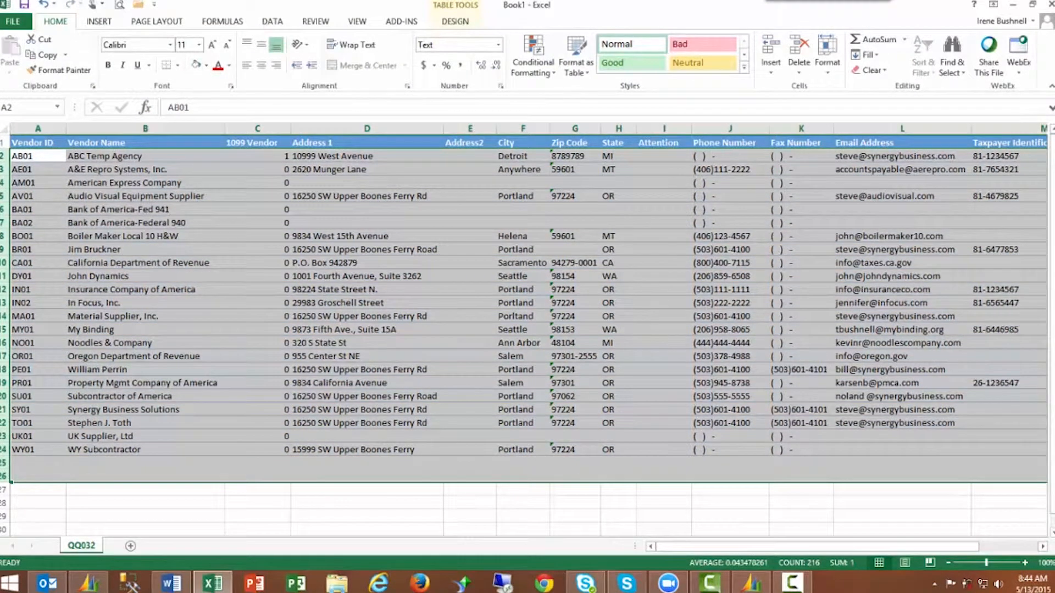
# - Apply an in-place advanced filter to the Email Address column, range $L$1:$L$26, showing unique records only
pyautogui.click(902, 143)
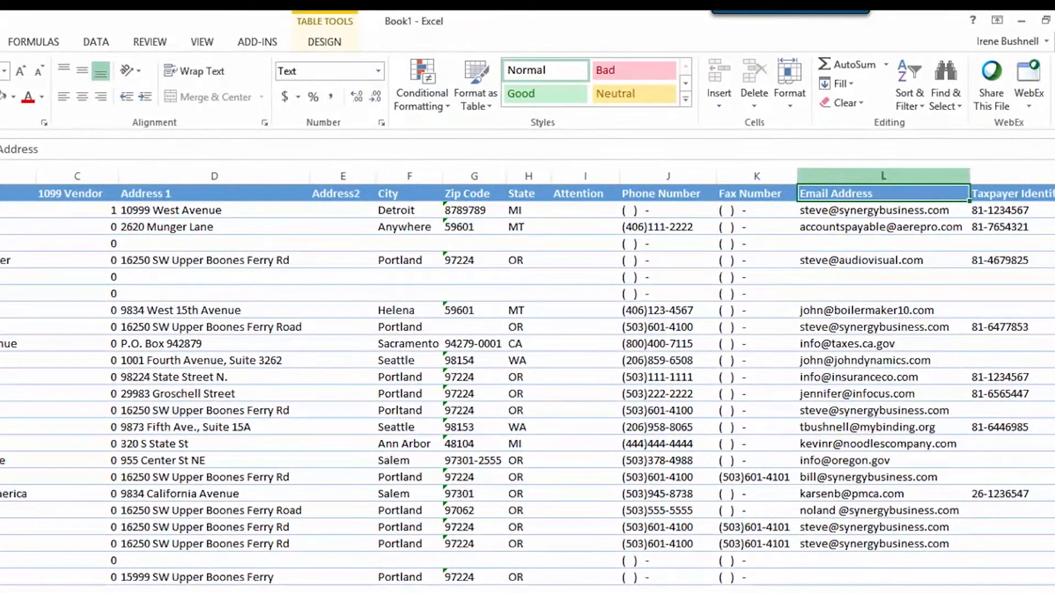
pyautogui.click(884, 176)
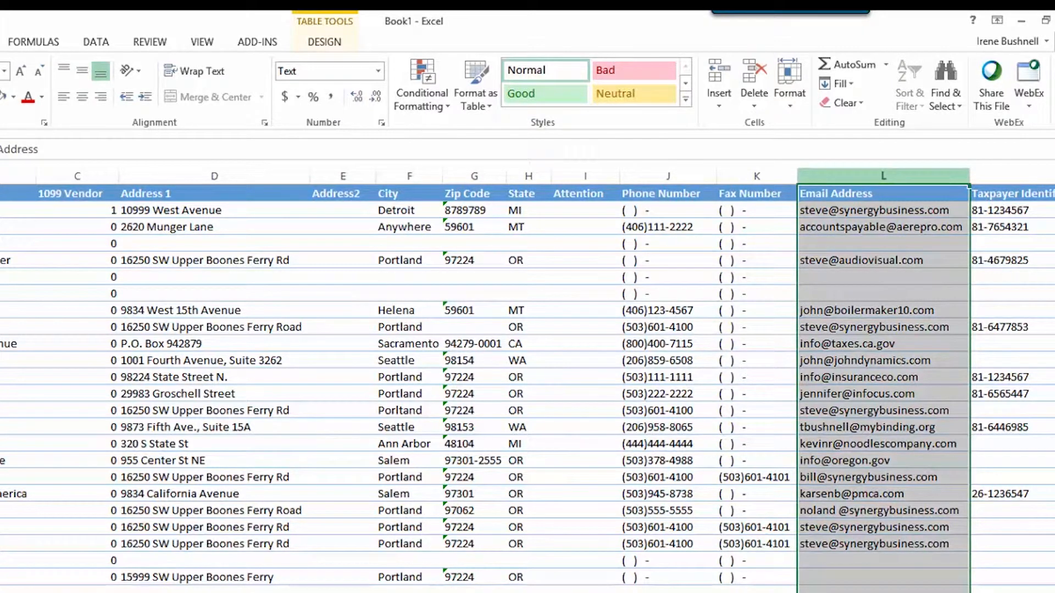
pyautogui.click(96, 42)
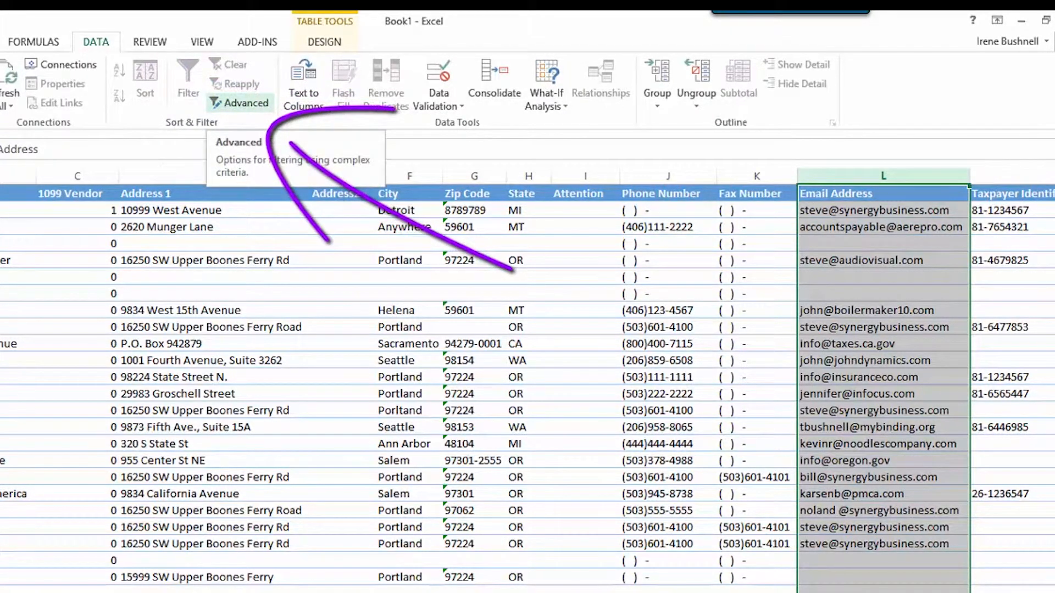
pyautogui.click(239, 103)
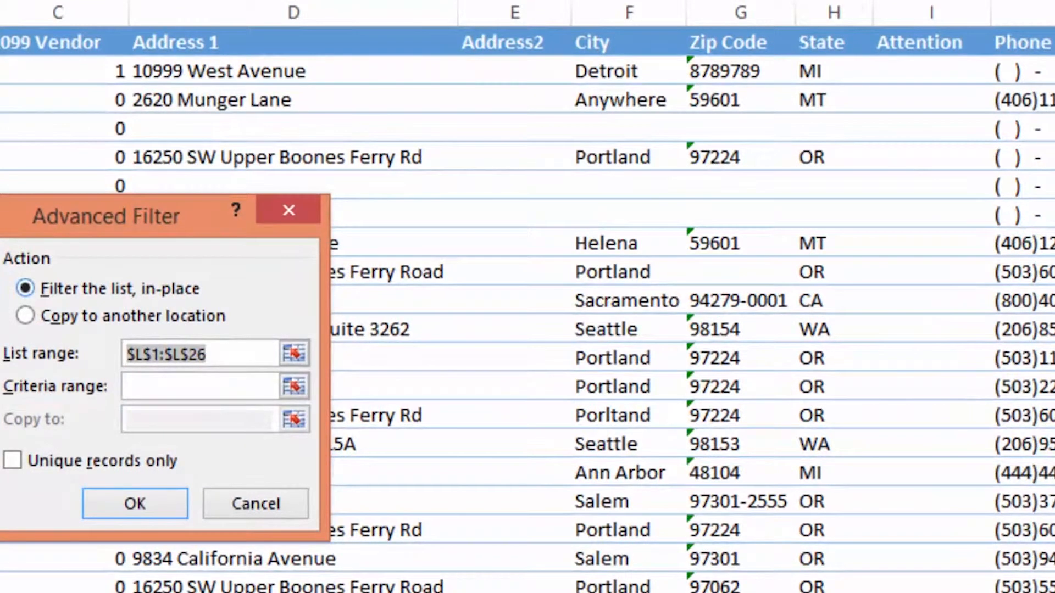
pyautogui.hotkey('shift', 'Tab')
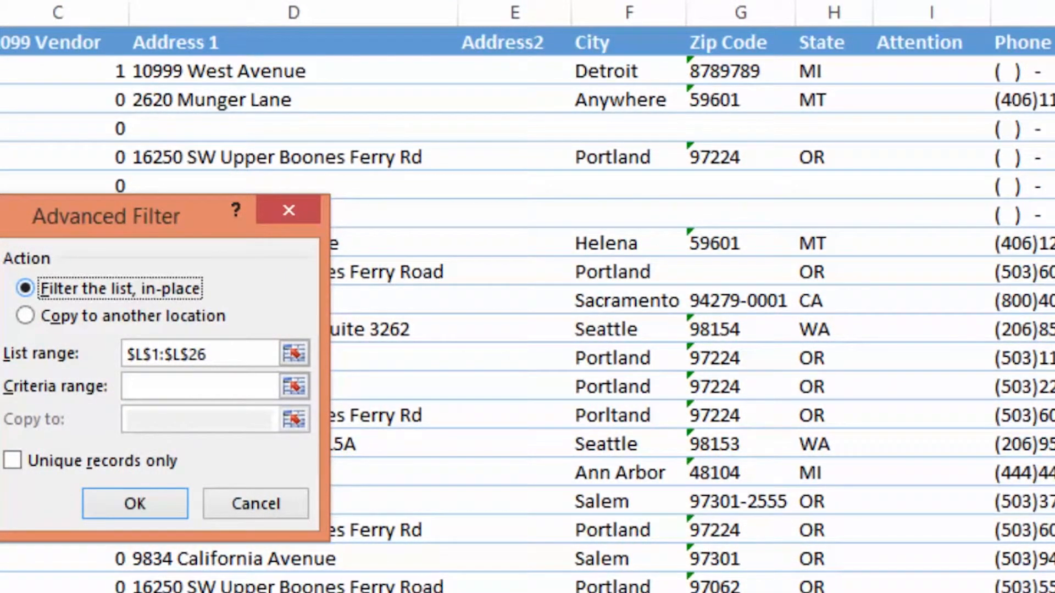
pyautogui.click(12, 460)
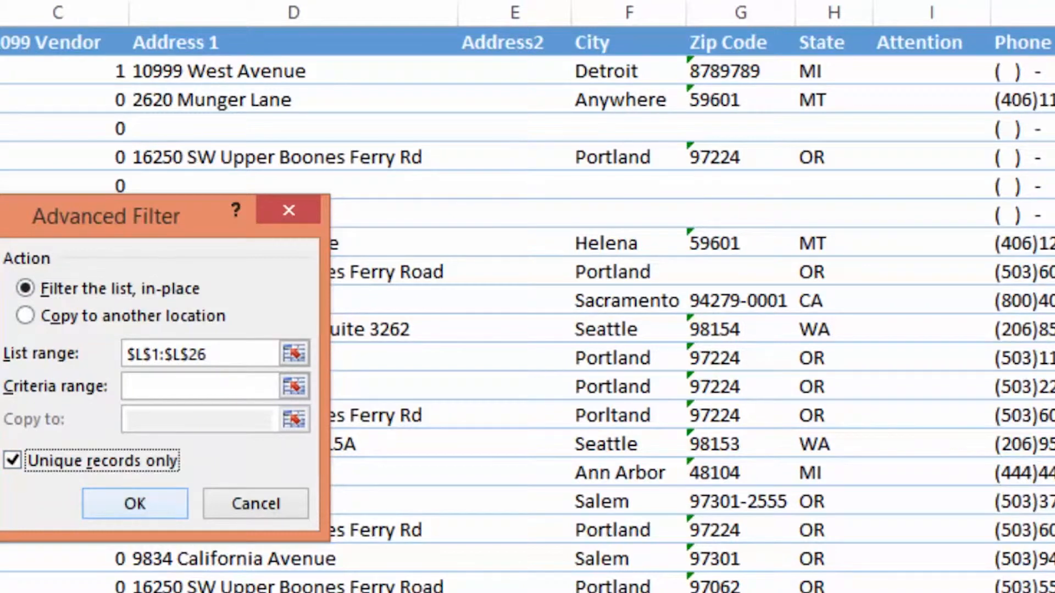
pyautogui.click(134, 504)
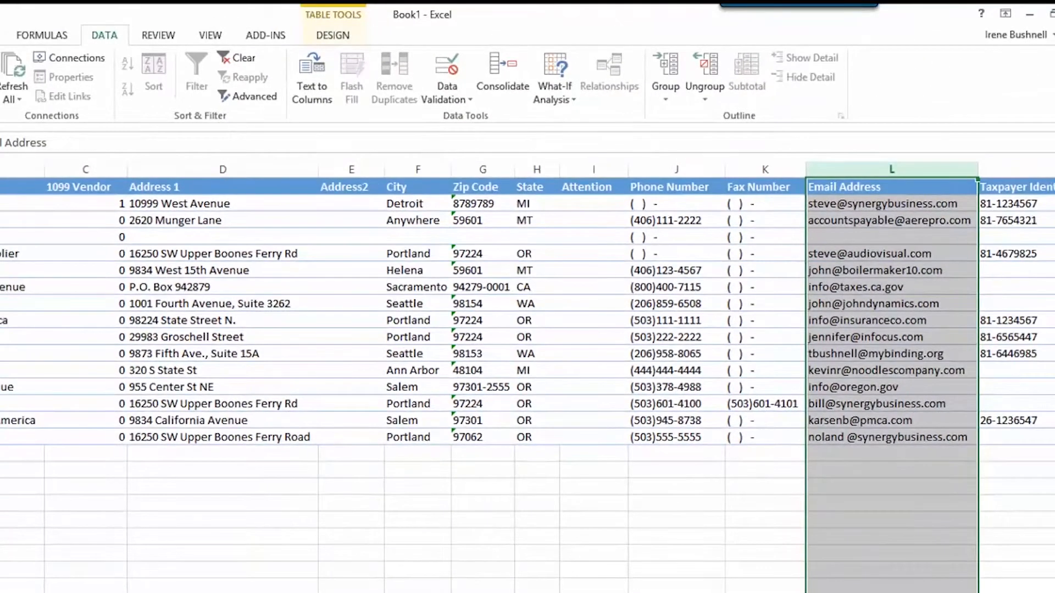
# - Highlight the filtered cells under Email Address with a yellow fill
pyautogui.moveTo(891, 204); pyautogui.dragTo(891, 437)
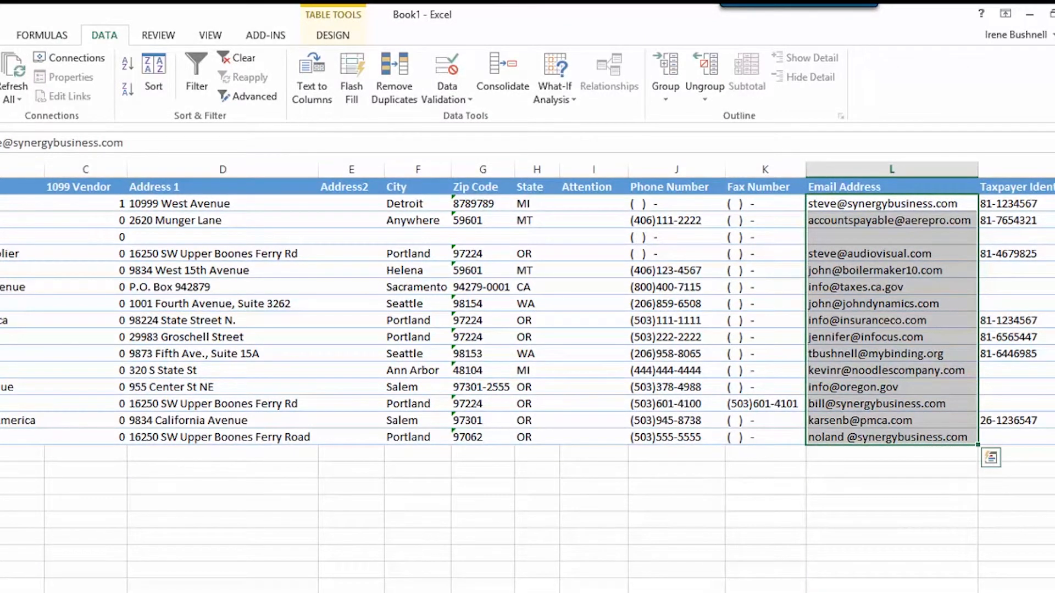
pyautogui.rightClick(886, 211)
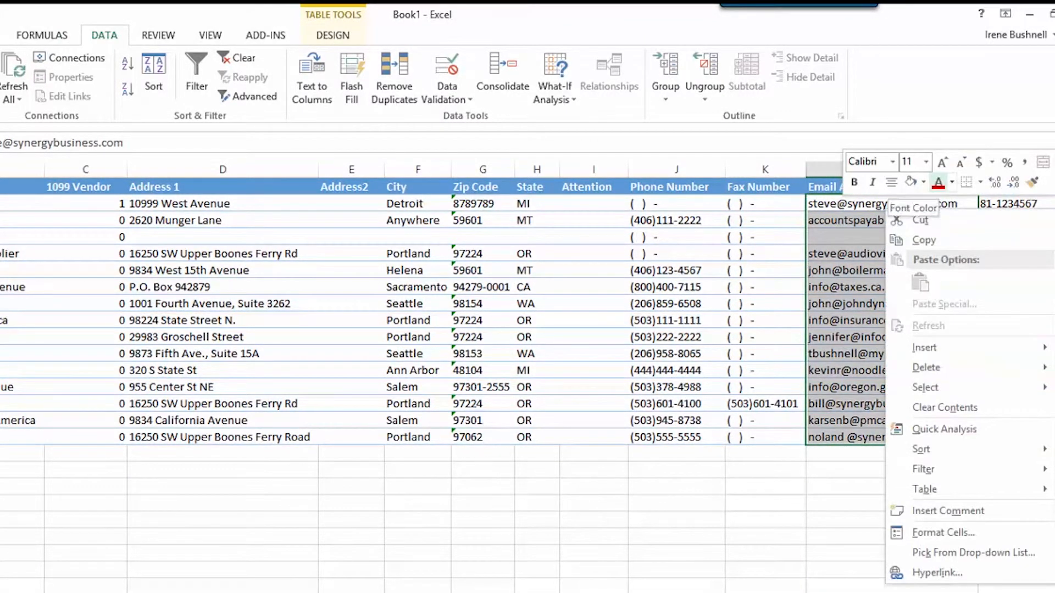
pyautogui.click(923, 182)
pyautogui.click(952, 313)
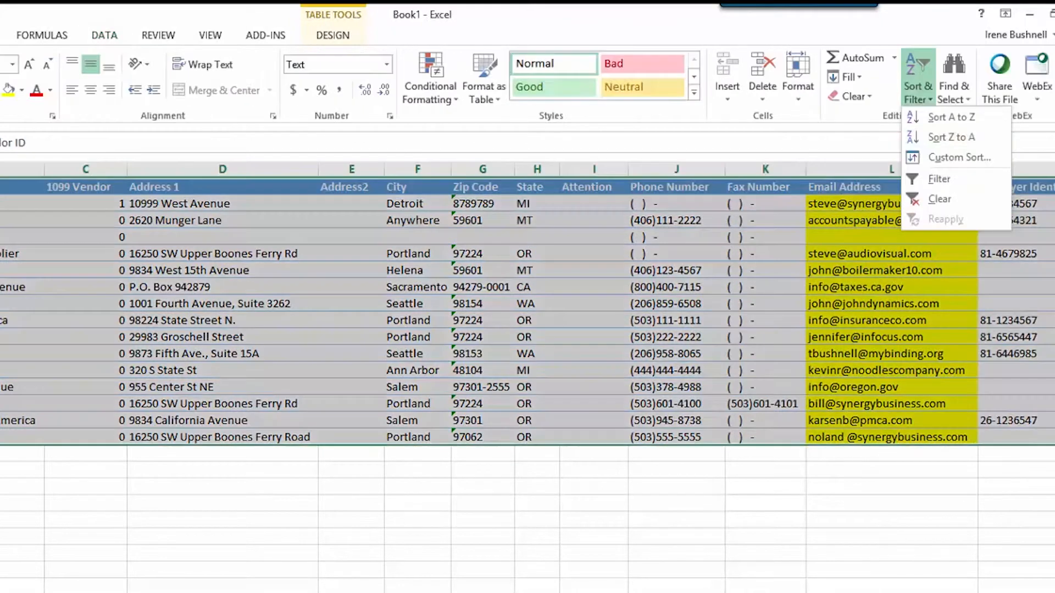
# - Clear the unique-records filter from the vendor table and select the whole Email Address column
pyautogui.click(939, 199)
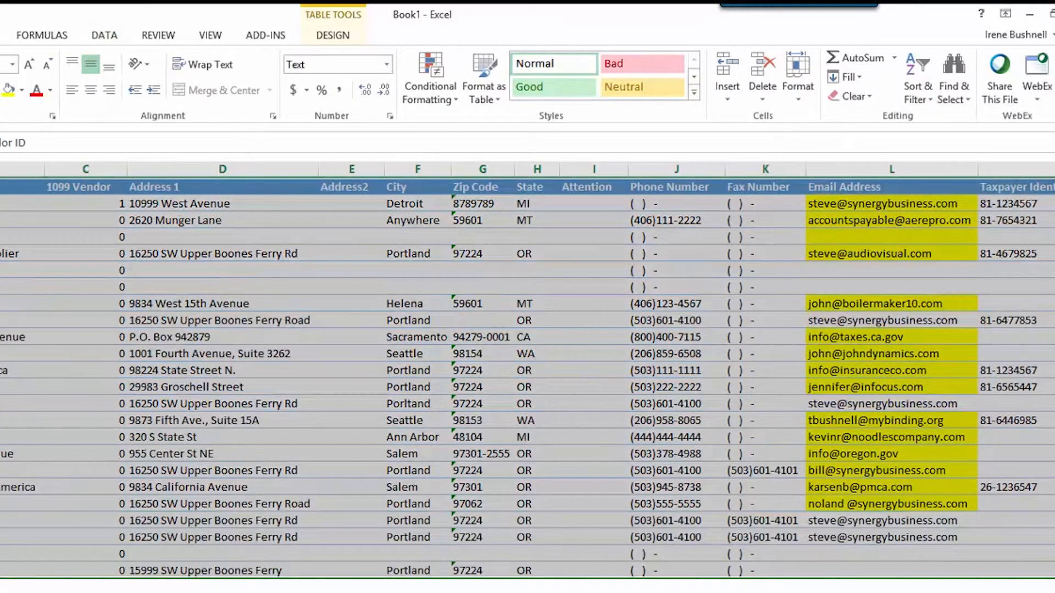
pyautogui.click(891, 169)
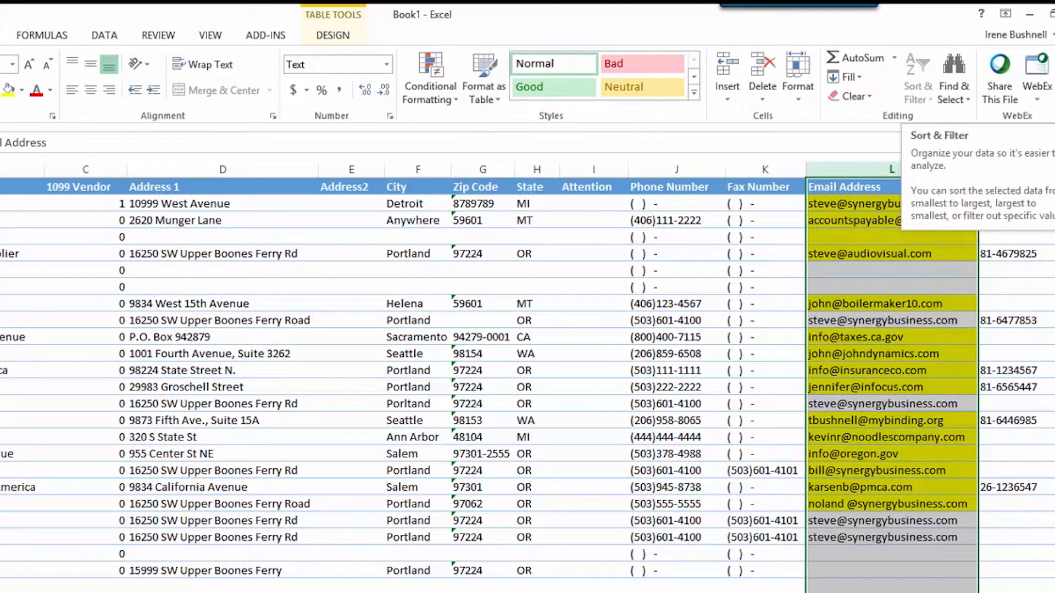
# - Turn on filtering for the vendor table and filter Email Address by the white cell color
pyautogui.click(917, 88)
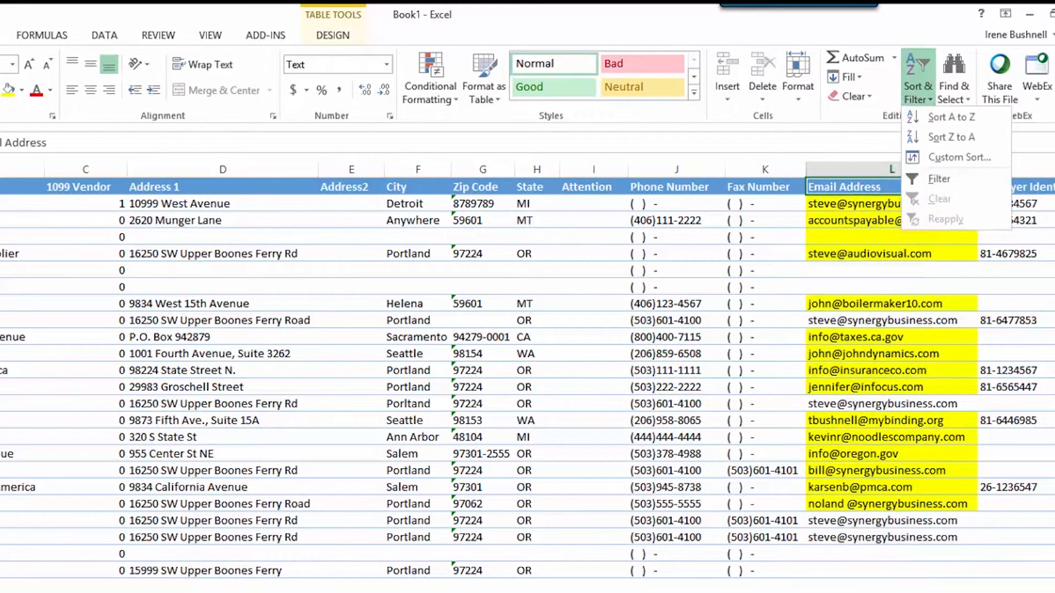
pyautogui.click(939, 178)
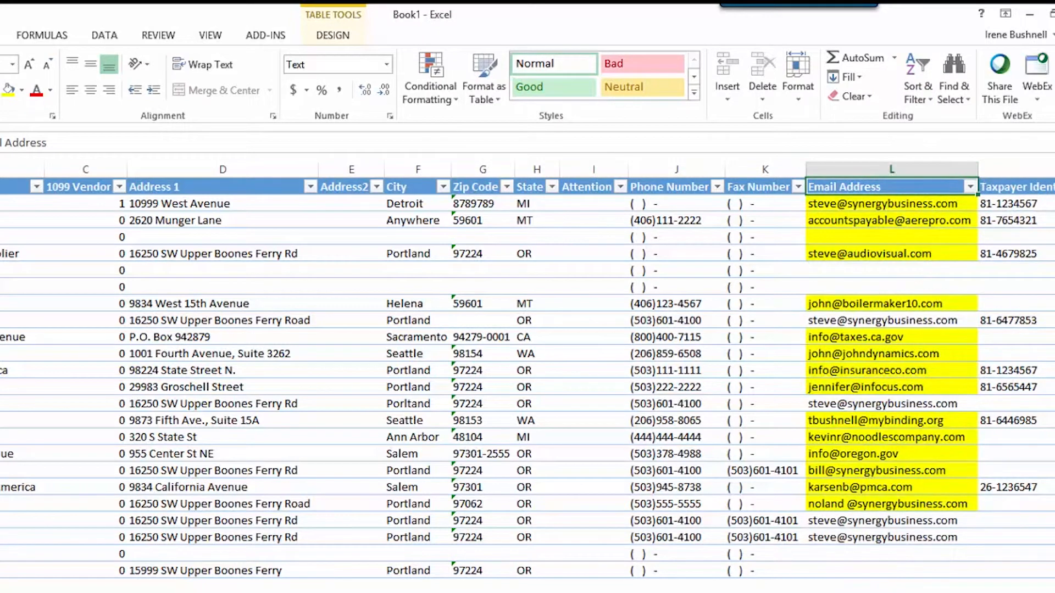
pyautogui.click(970, 187)
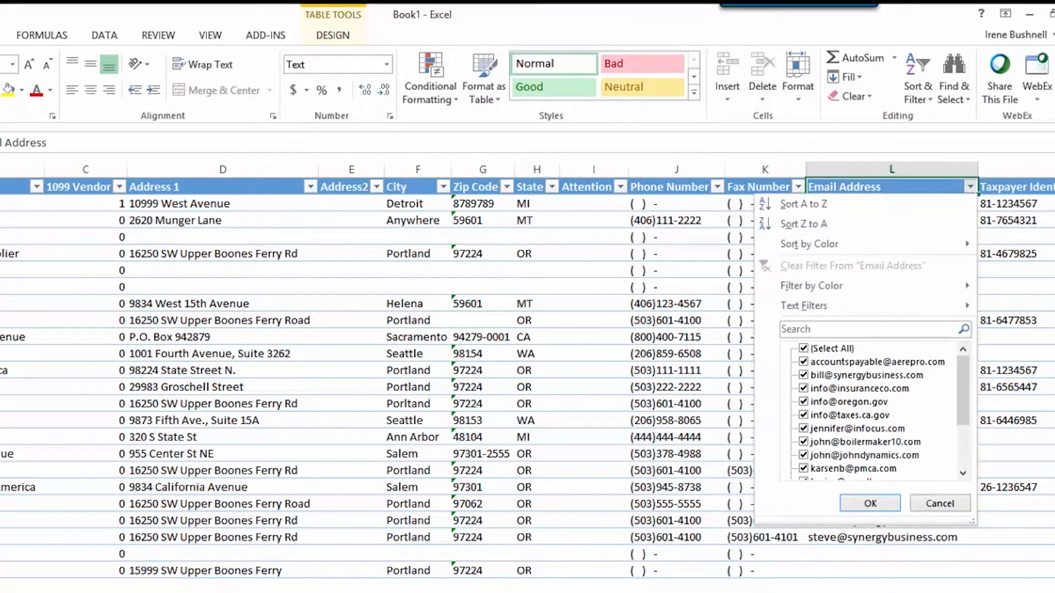
pyautogui.moveTo(811, 286)
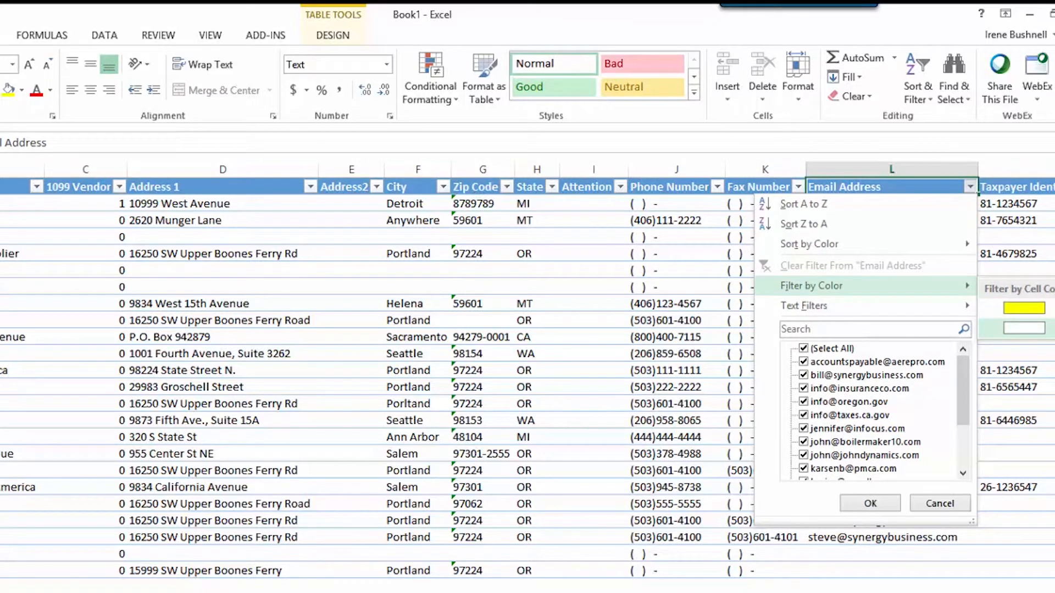
pyautogui.click(1024, 328)
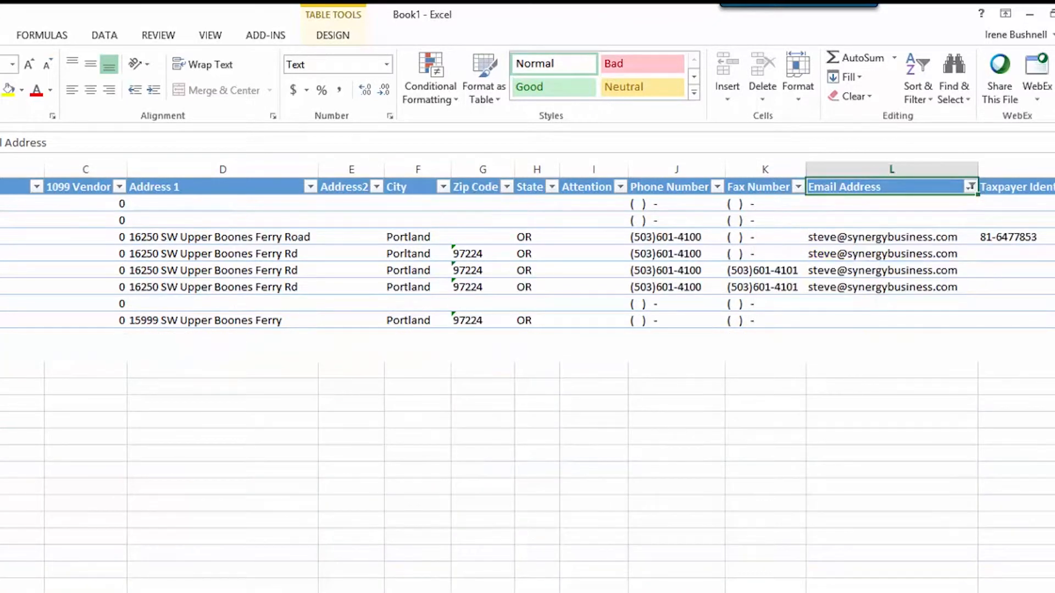
# - Filter the table by the value of the first non-blank unhighlighted Email Address cell and go through the matching vendor rows
pyautogui.click(891, 238)
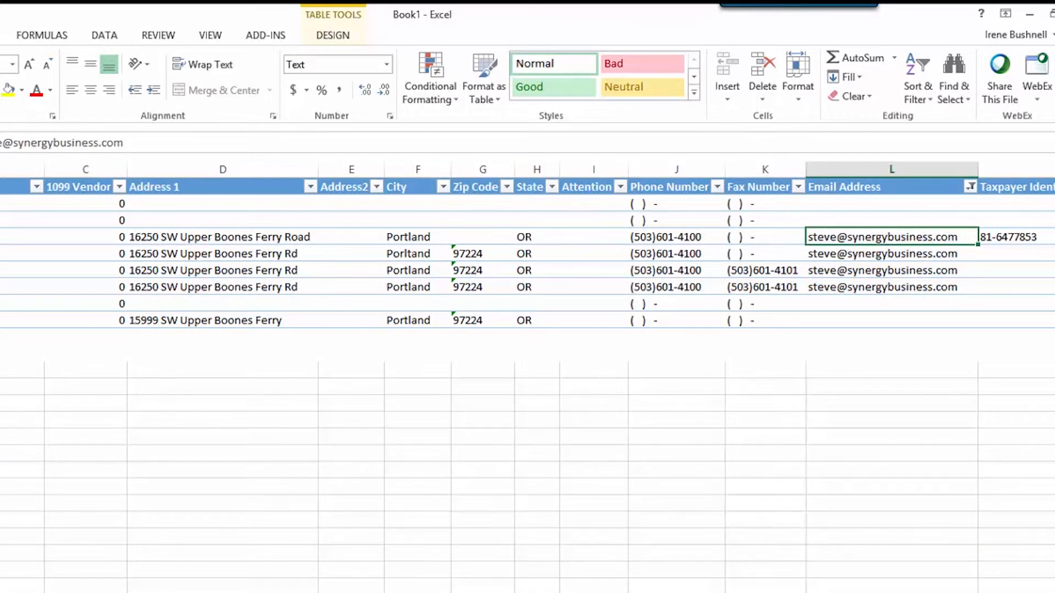
pyautogui.rightClick(827, 240)
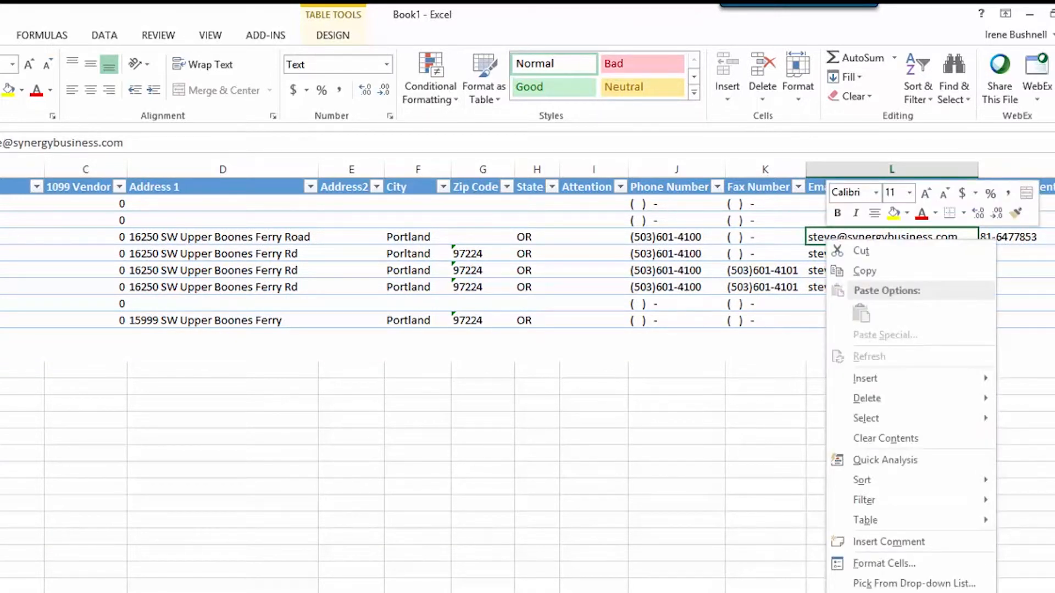
pyautogui.moveTo(879, 500)
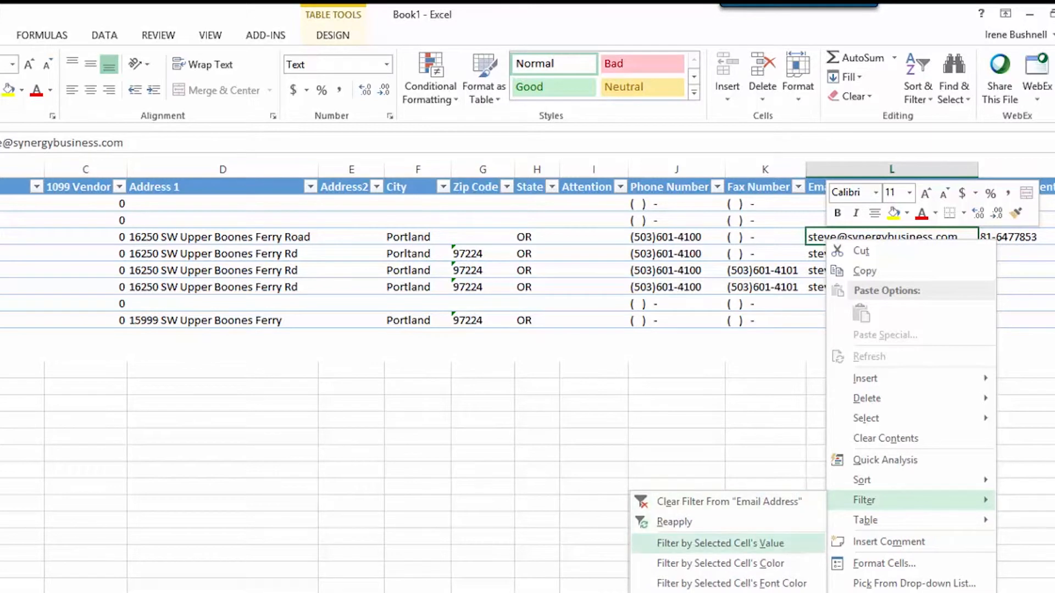
pyautogui.click(719, 543)
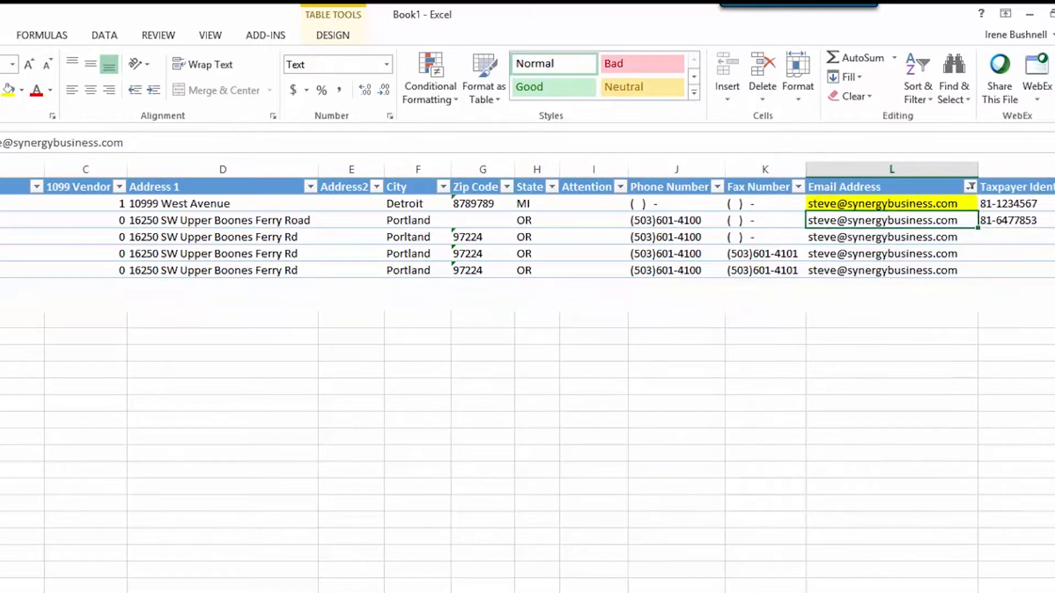
pyautogui.press('Down')
pyautogui.press('Down')
pyautogui.press('Down')
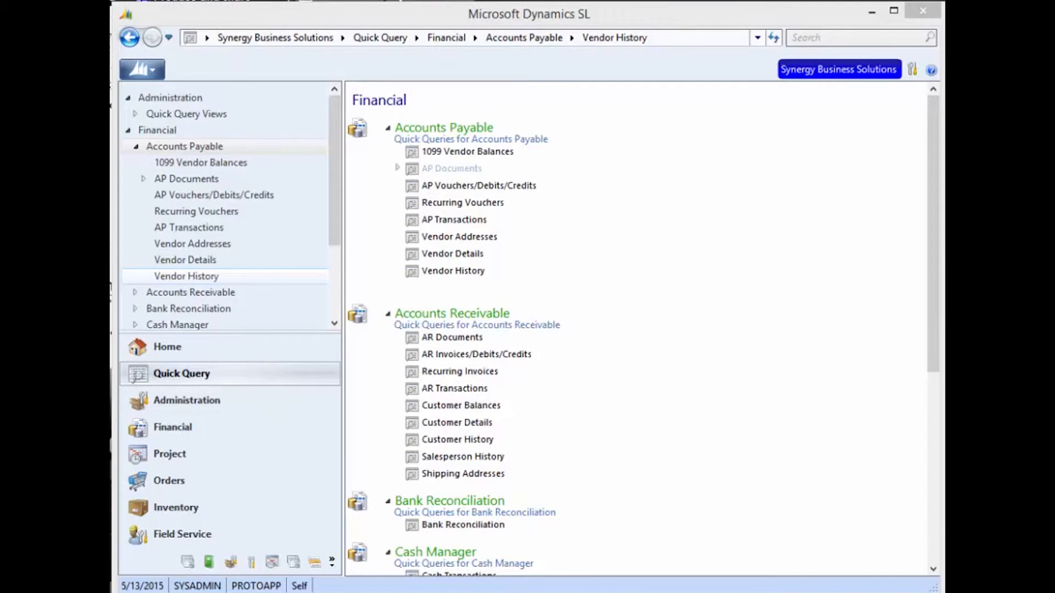
# - Switch to Microsoft Dynamics SL, open the AP Documents quick query, and filter it where Document Type is VO and Terms ID is 02
pyautogui.click(452, 169)
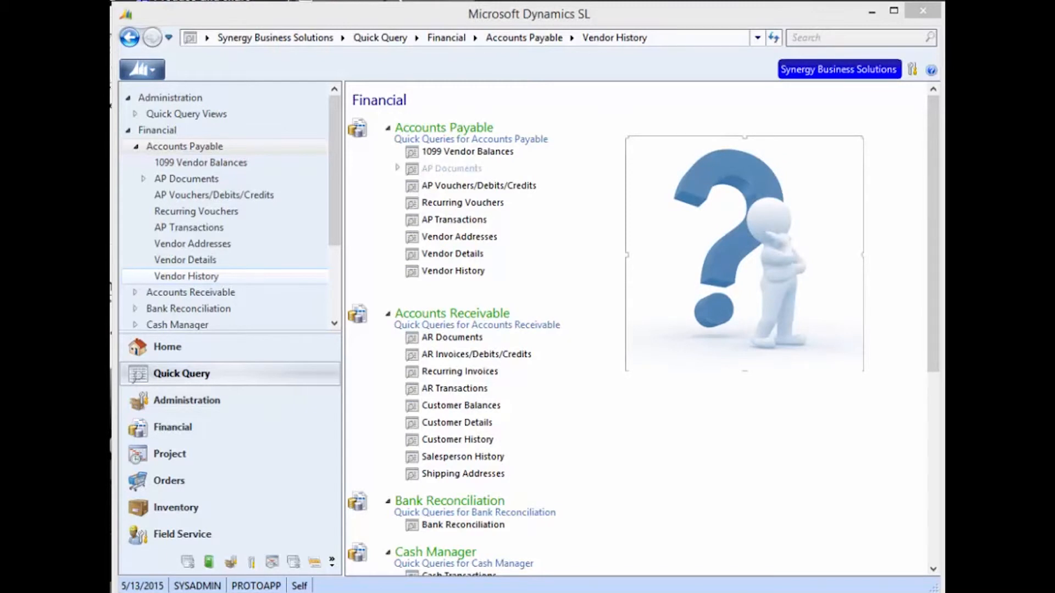
pyautogui.click(451, 168)
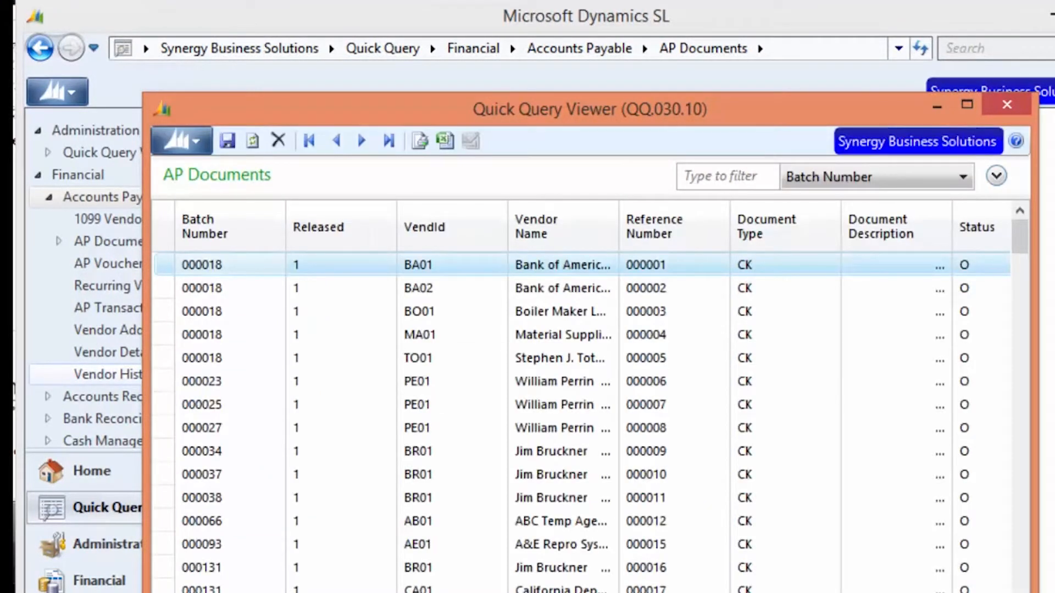
pyautogui.click(996, 176)
pyautogui.click(211, 228)
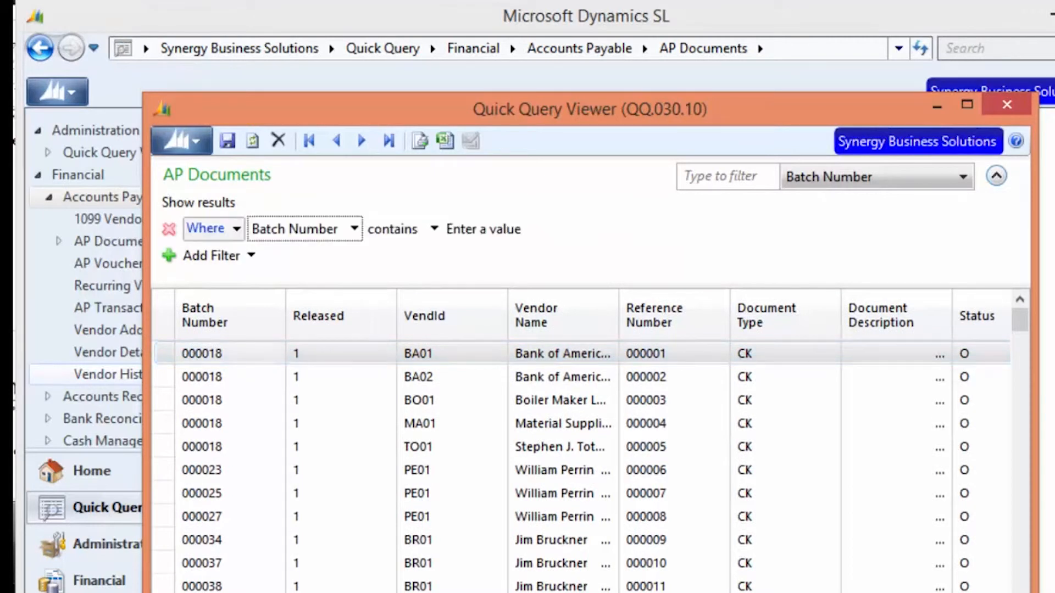
pyautogui.click(305, 229)
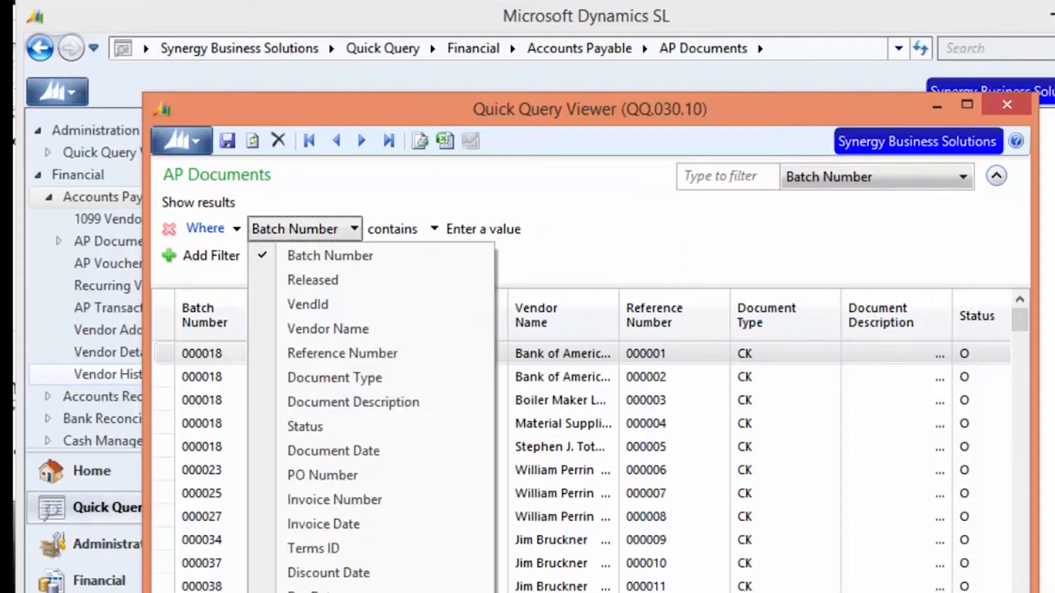
pyautogui.click(335, 378)
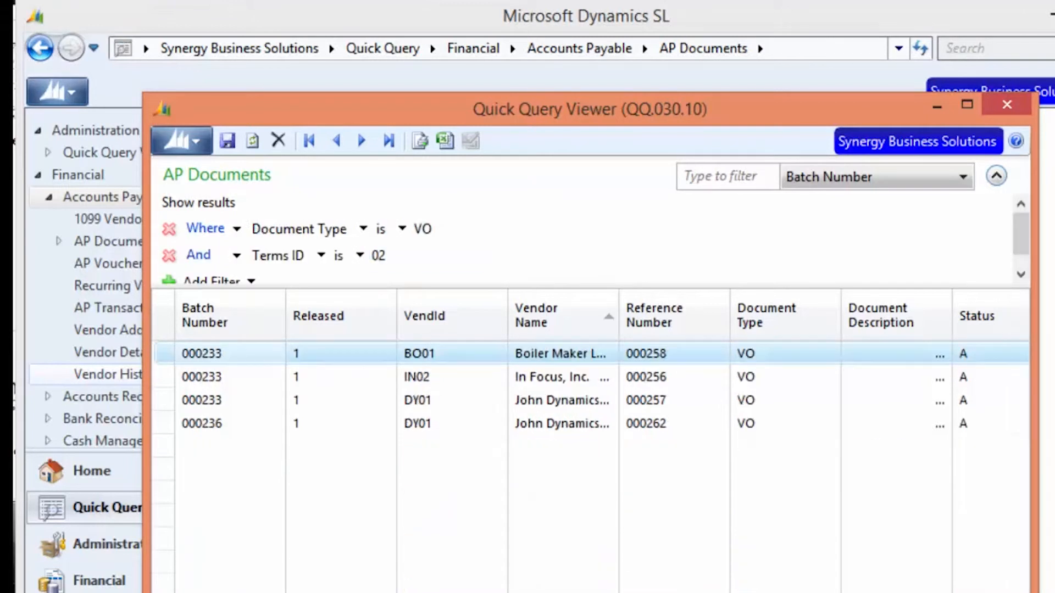
pyautogui.hscroll(10, 591, 384)
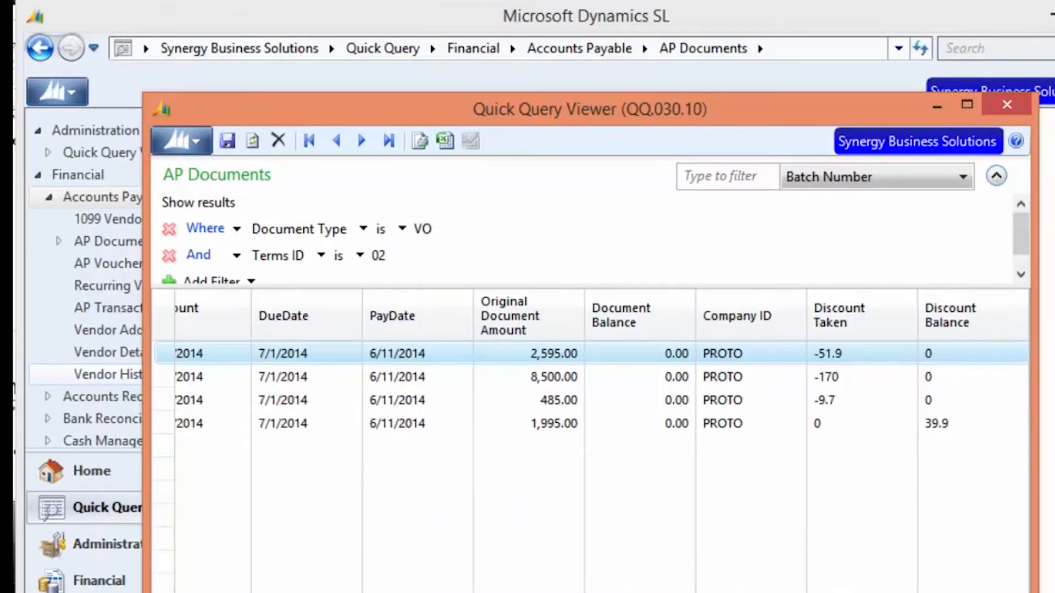